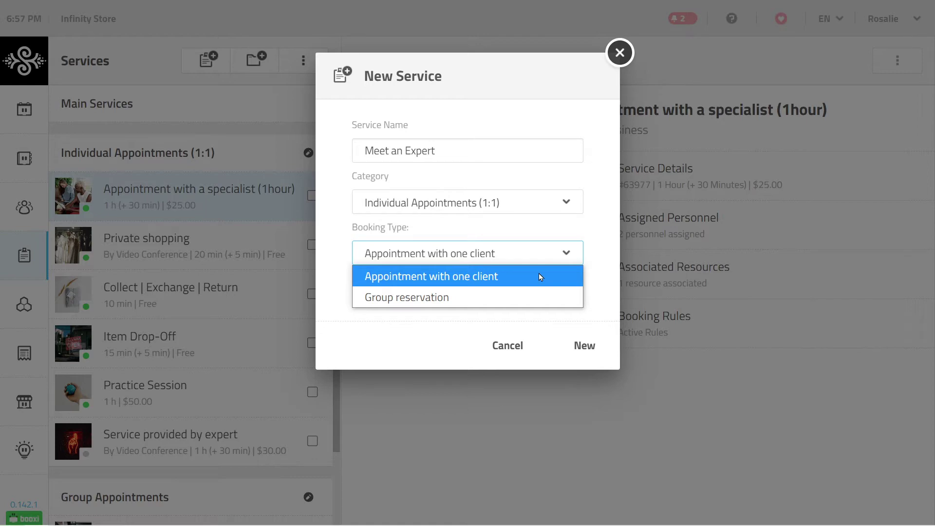
- Create the Meet an Expert service as an appointment with one client and view its profile photo upload dialog
left_click(539, 277)
left_click(580, 344)
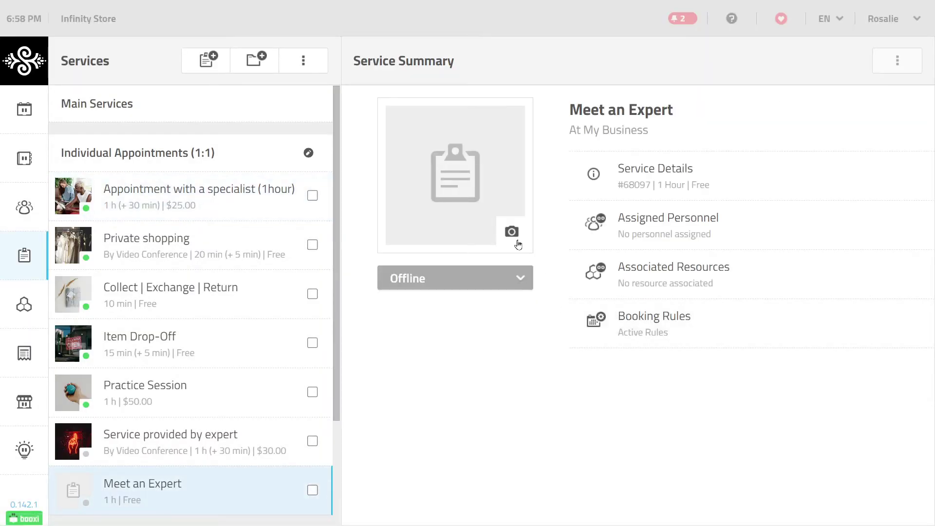
left_click(513, 233)
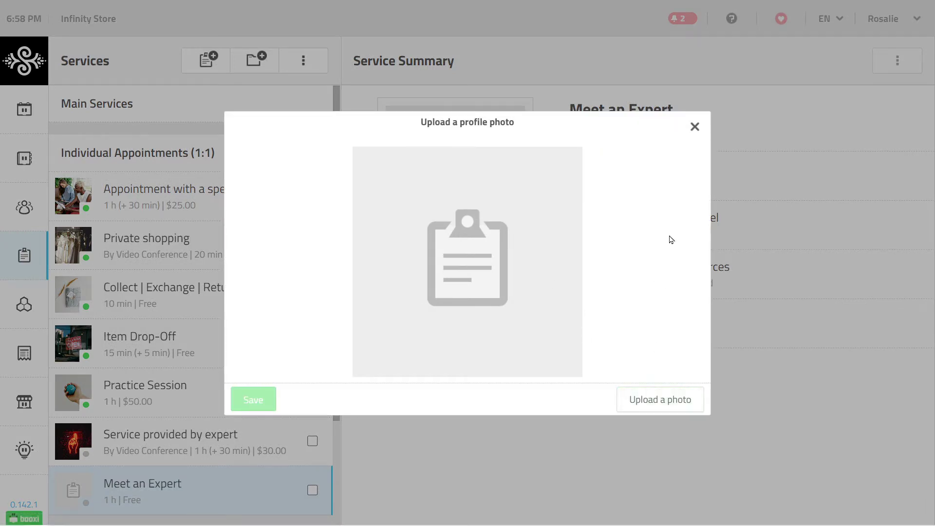
left_click(694, 127)
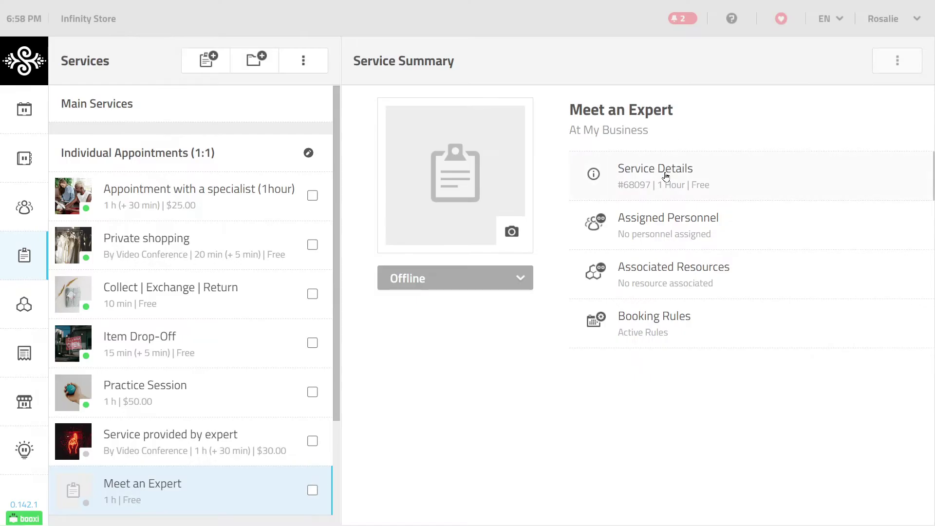
- In the service details, keep the category Individual Appointments (1:1) and add the booking filter tag VIP
left_click(666, 175)
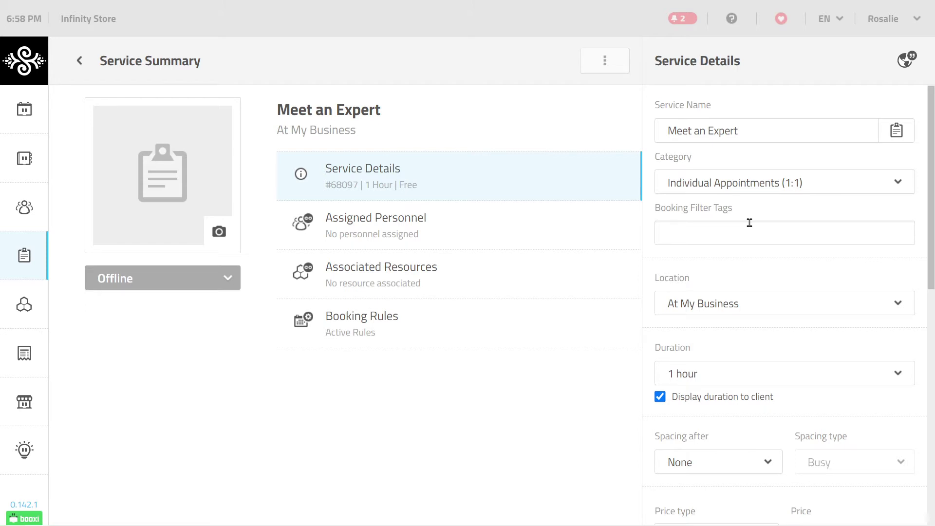
left_click(763, 188)
left_click(763, 188)
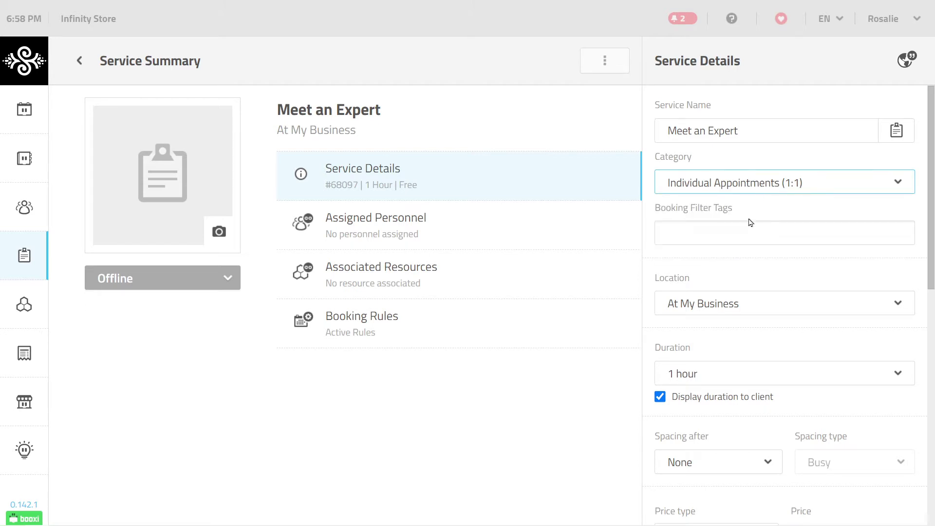
left_click(745, 227)
type("VIP")
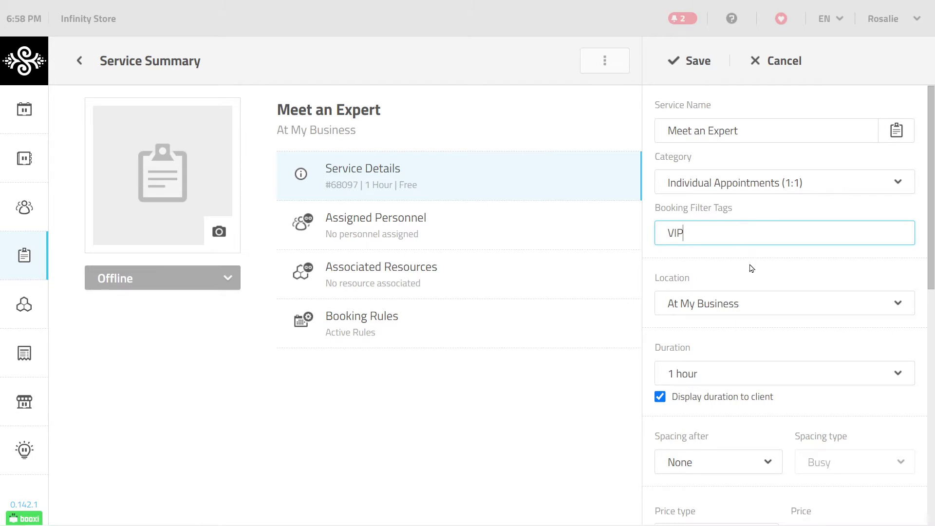
- Set the service's location to At My Business and its duration to 1 hour
left_click(797, 304)
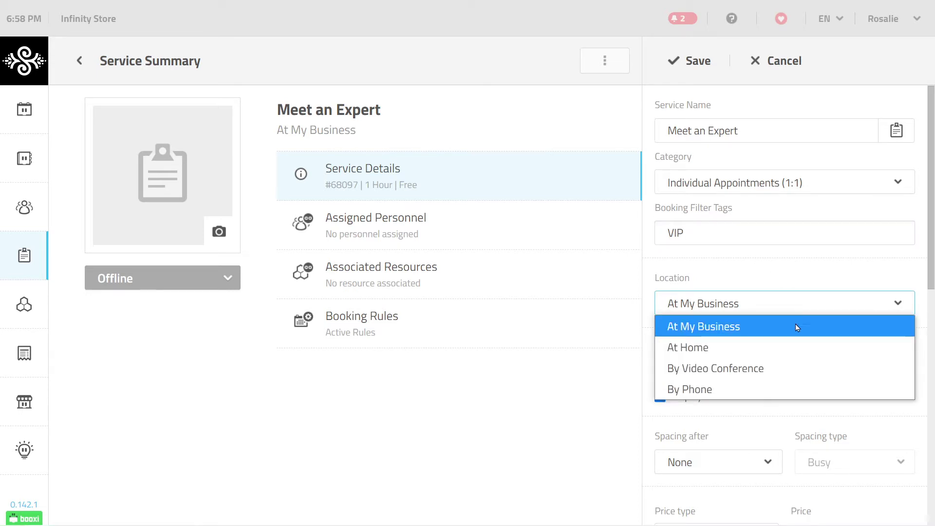
left_click(783, 329)
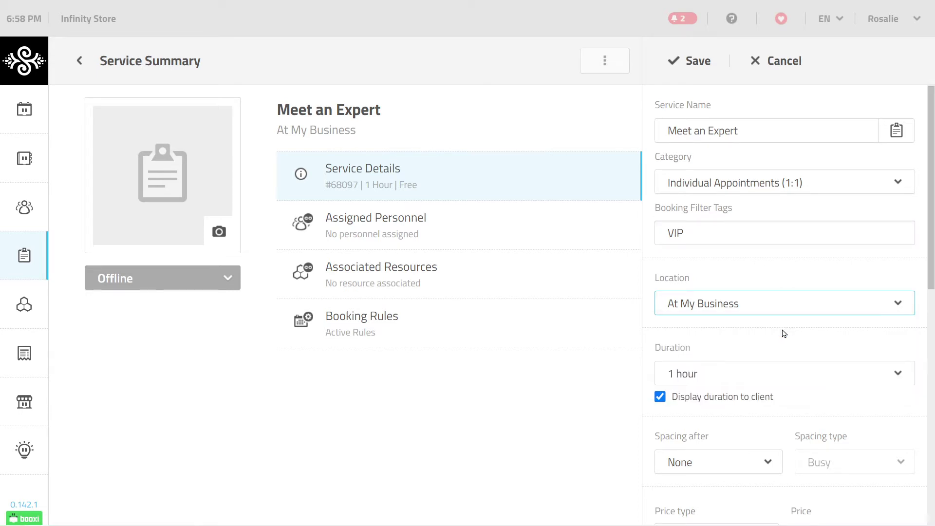
scroll(784, 334, "down", 2)
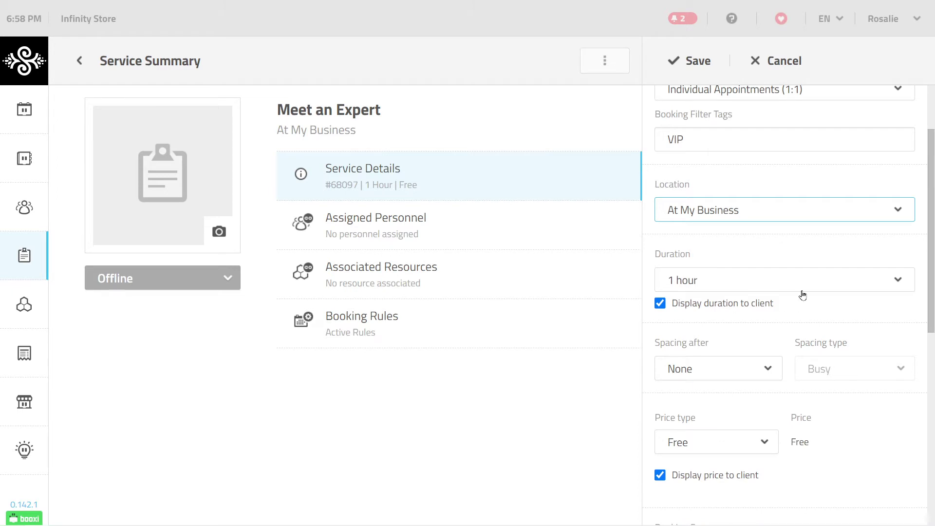
left_click(803, 295)
scroll(789, 265, "down", 1)
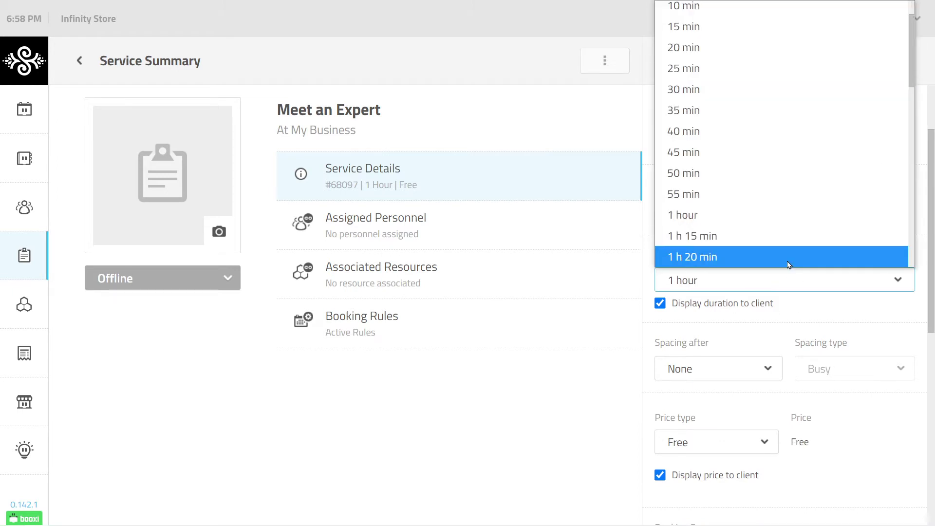
left_click(778, 221)
- Set the spacing after the service to 15 min with the spacing type Busy
scroll(798, 310, "down", 2)
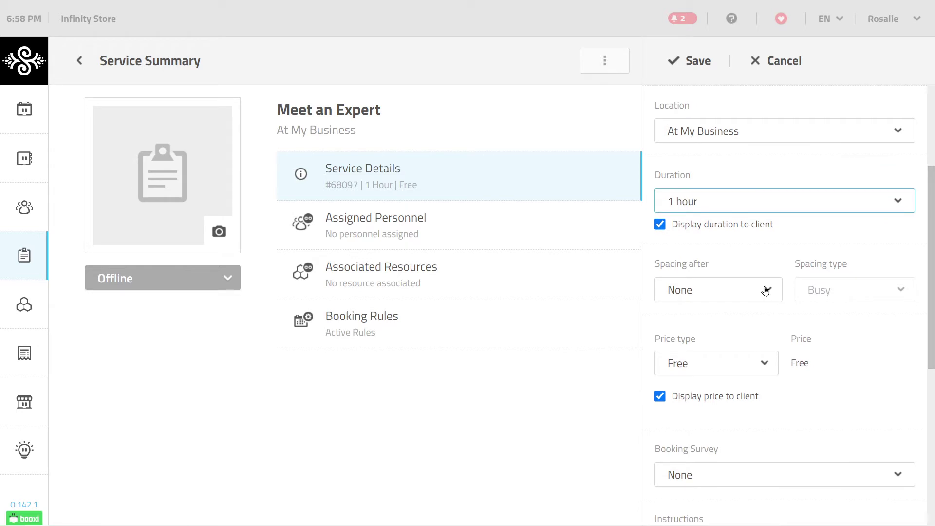
left_click(766, 291)
scroll(726, 146, "down", 1)
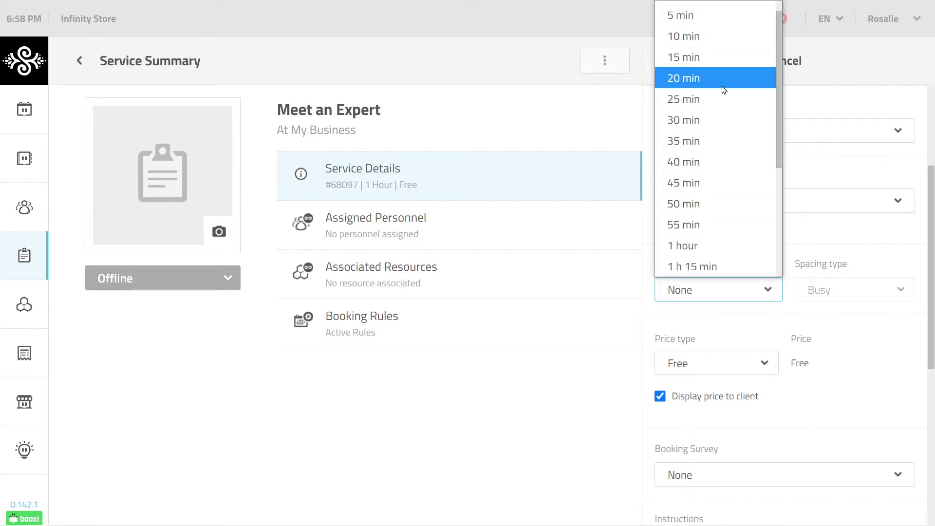
left_click(721, 58)
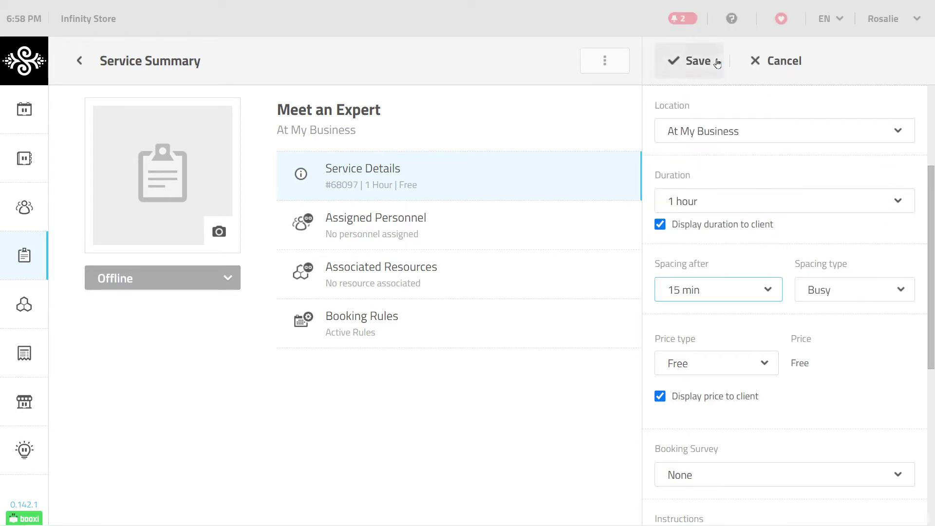
left_click(829, 293)
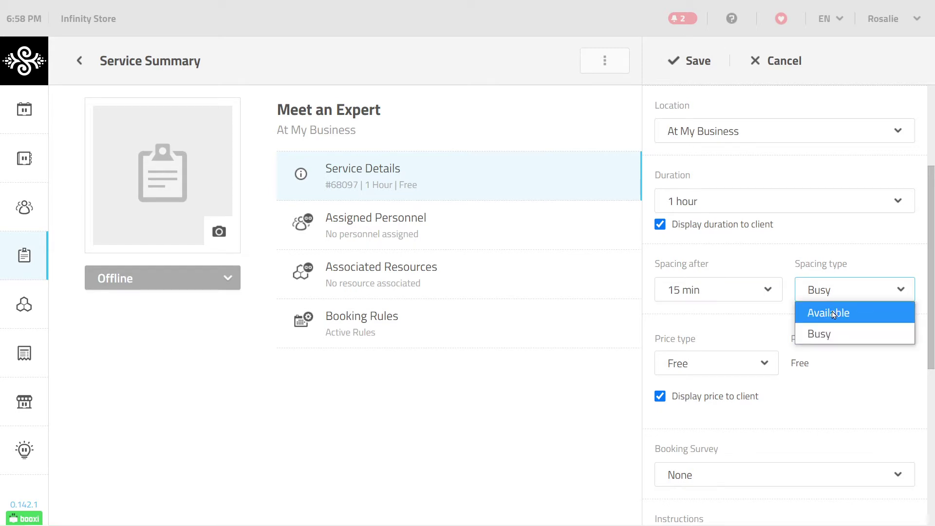
left_click(835, 333)
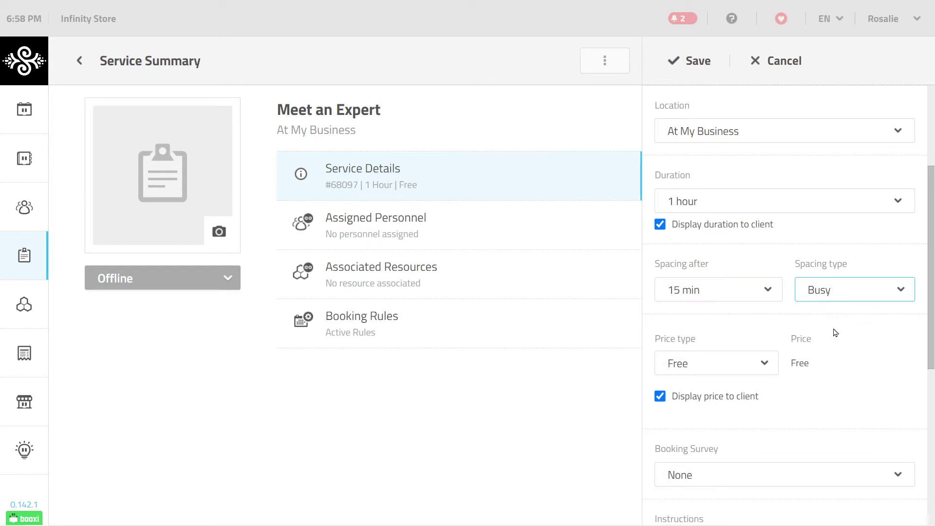
- Set the service's price type to Fixed price with an amount of $20.00
scroll(836, 333, "down", 2)
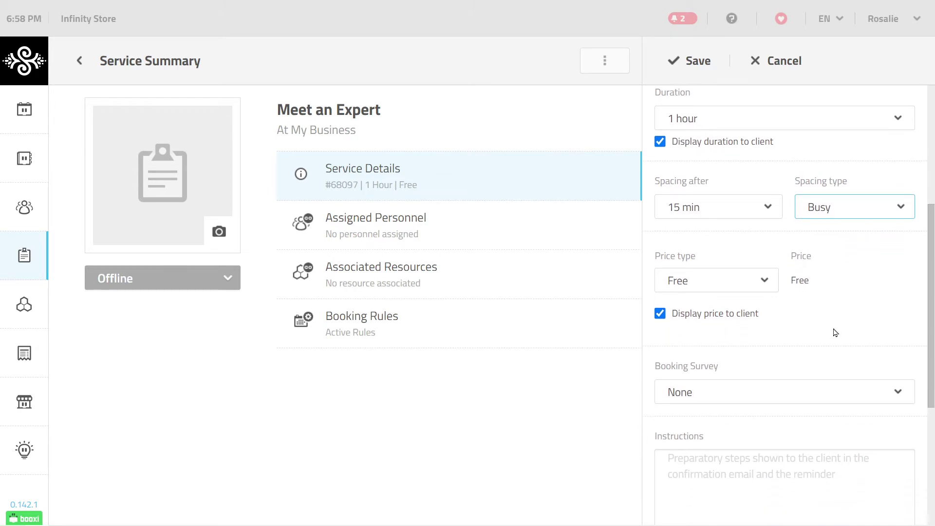
left_click(764, 288)
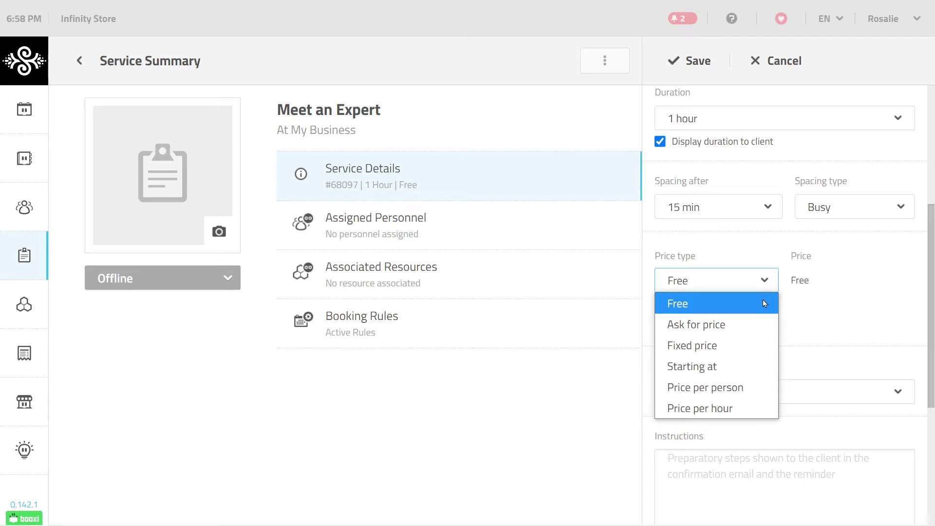
left_click(746, 346)
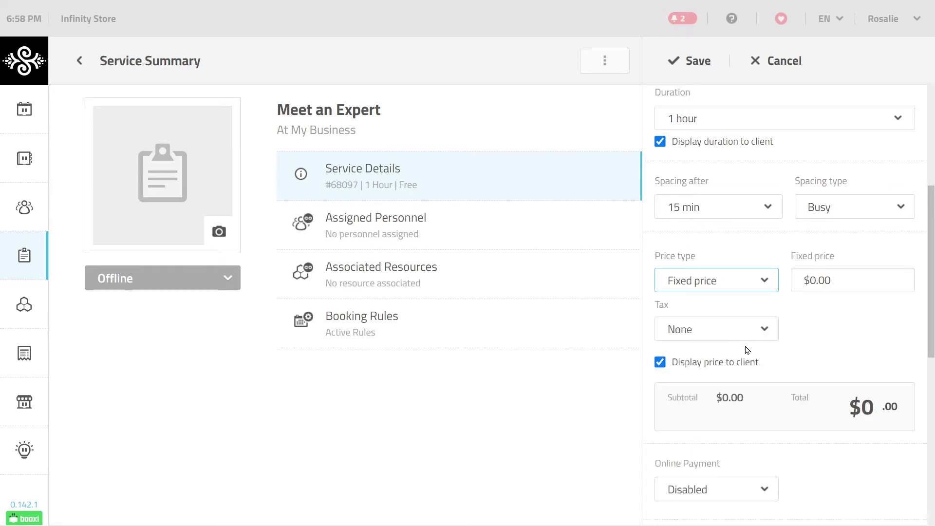
left_click(802, 285)
type("2")
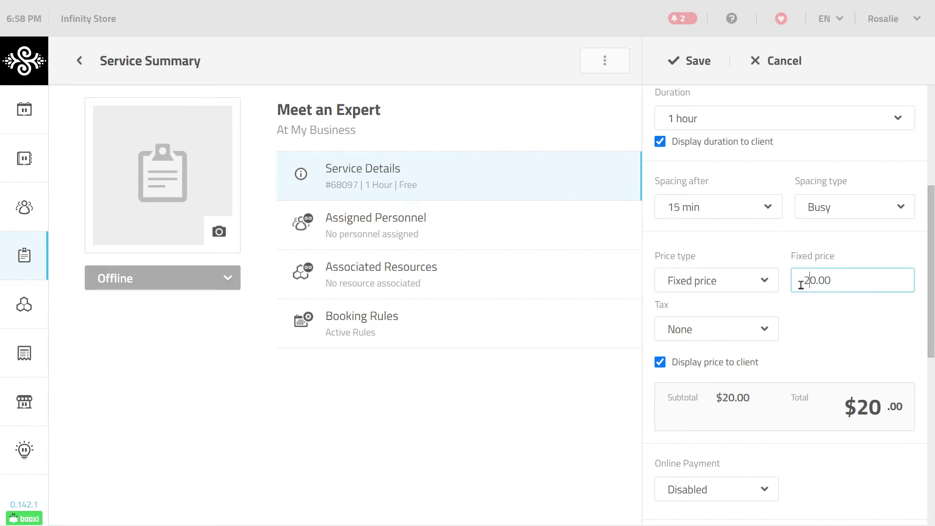
left_click(814, 337)
- Set online payment to At Online Booking with a required payment of $20.00
scroll(814, 337, "down", 3)
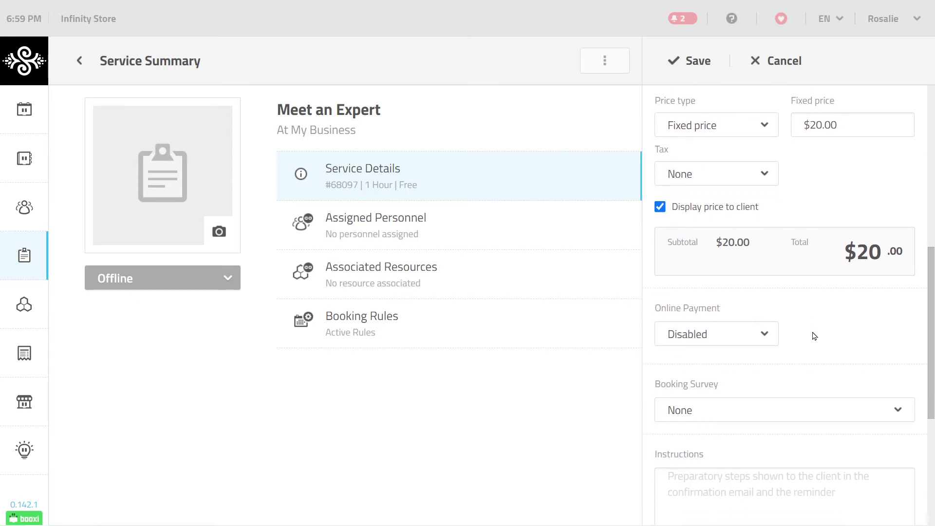
left_click(775, 340)
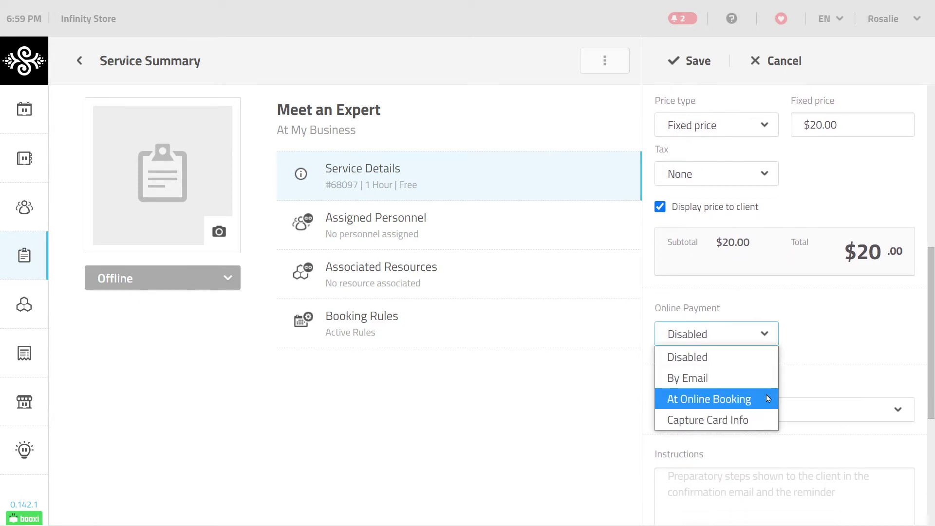
left_click(767, 398)
left_click(801, 339)
type("20.00")
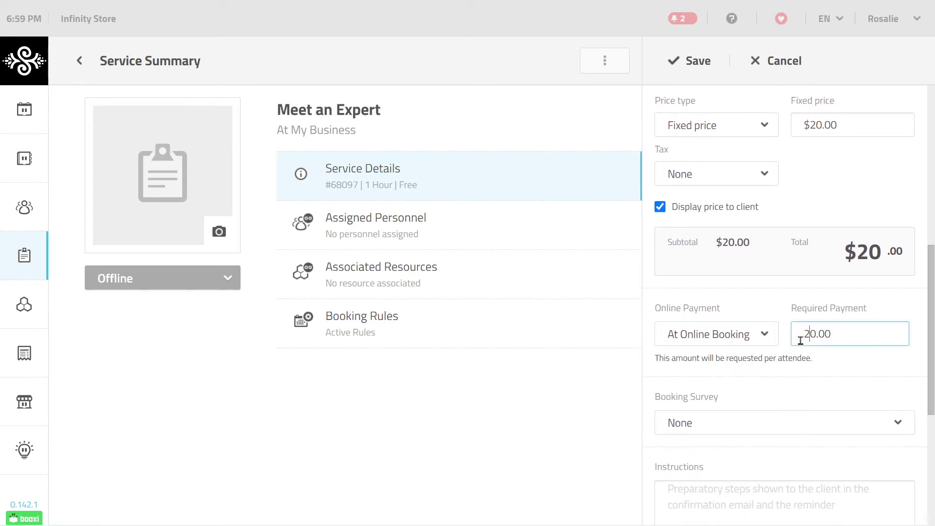
left_click(802, 373)
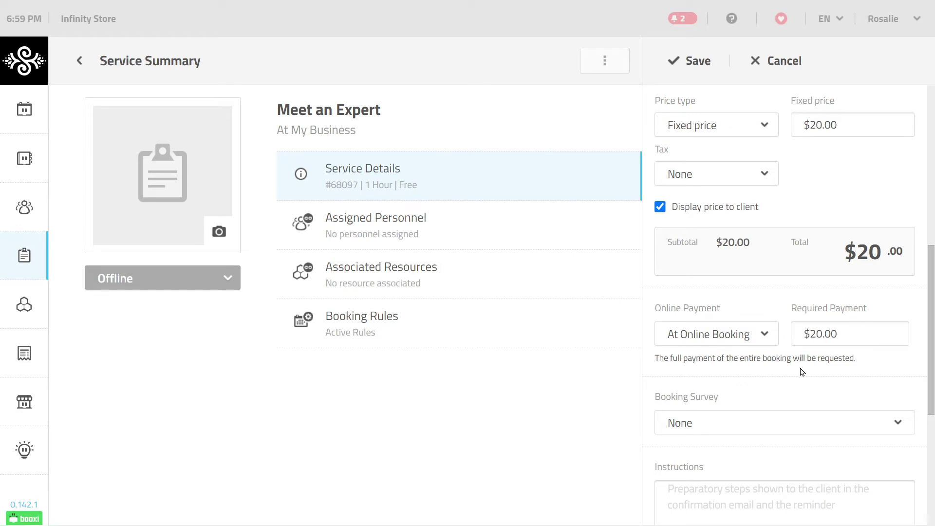
- Keep the booking survey set to None and enter the client instructions "Please prepare your questions."
scroll(803, 373, "down", 2)
left_click(802, 373)
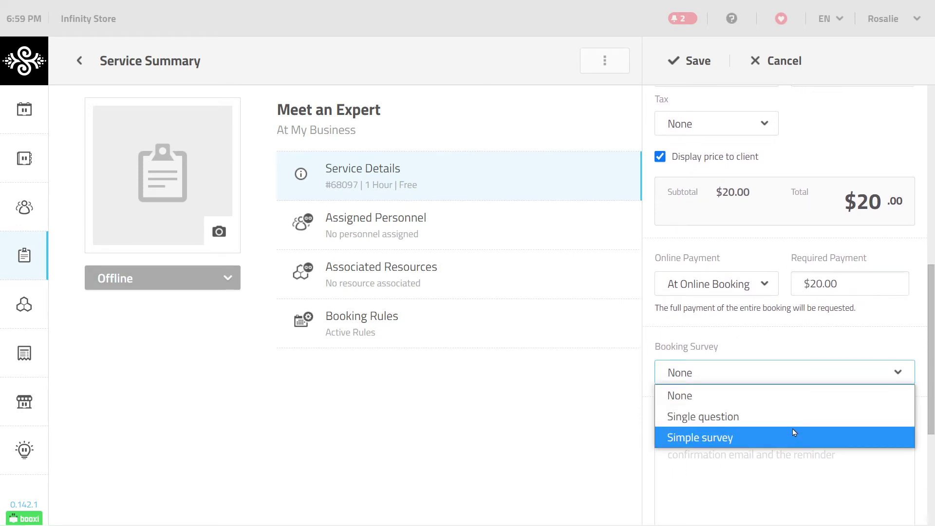
left_click(792, 405)
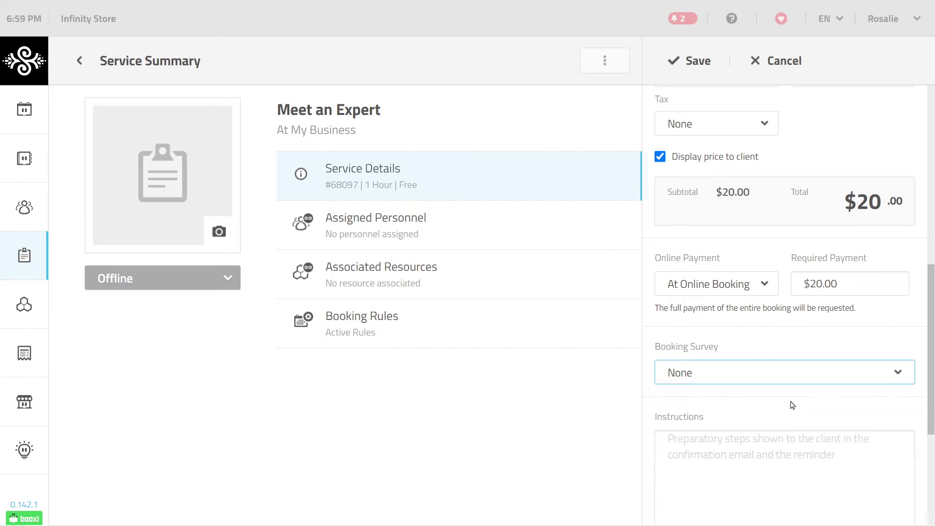
scroll(793, 406, "down", 4)
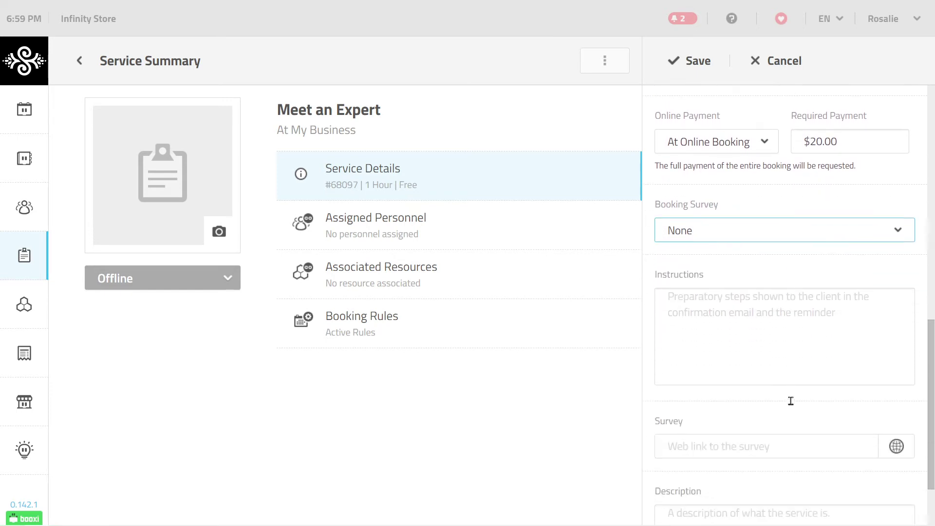
left_click(703, 261)
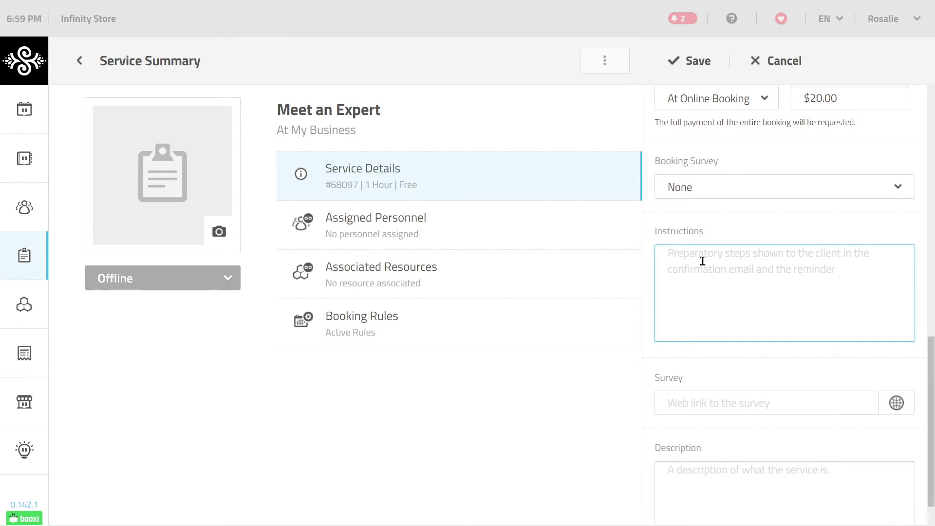
type("Please pre")
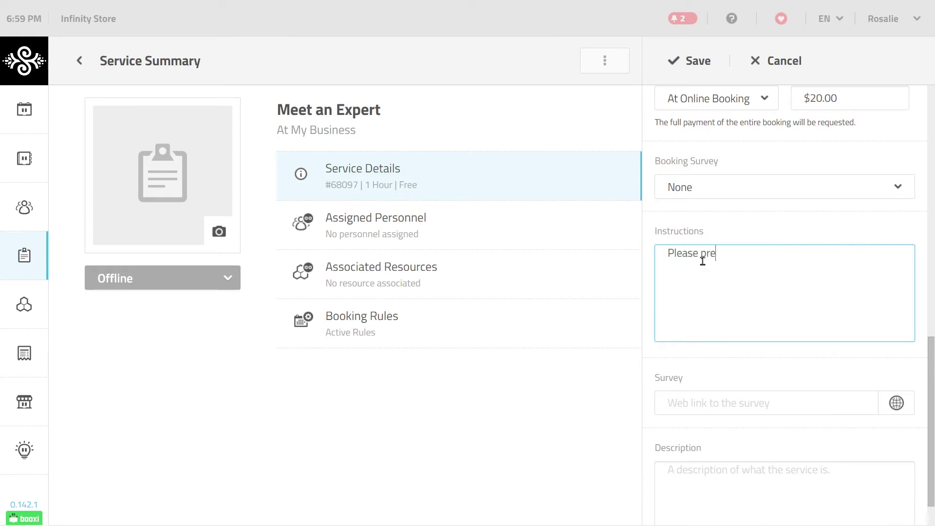
type("pare your questions.")
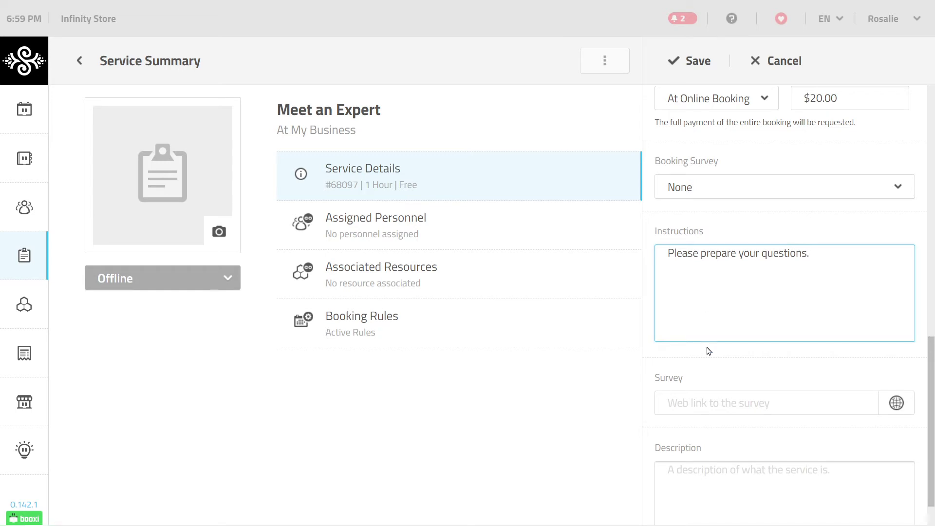
- Enter the service description "One on one appointment." and save the service details
scroll(708, 351, "down", 2)
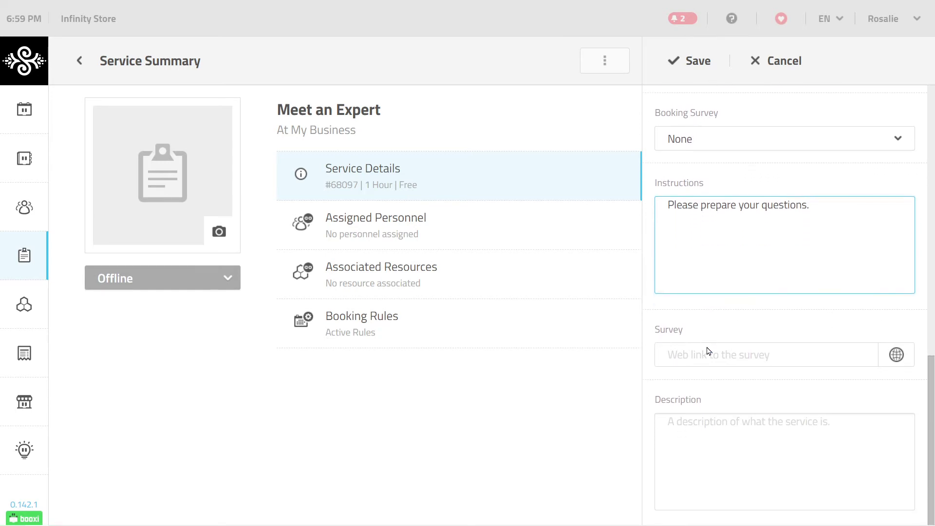
left_click(690, 424)
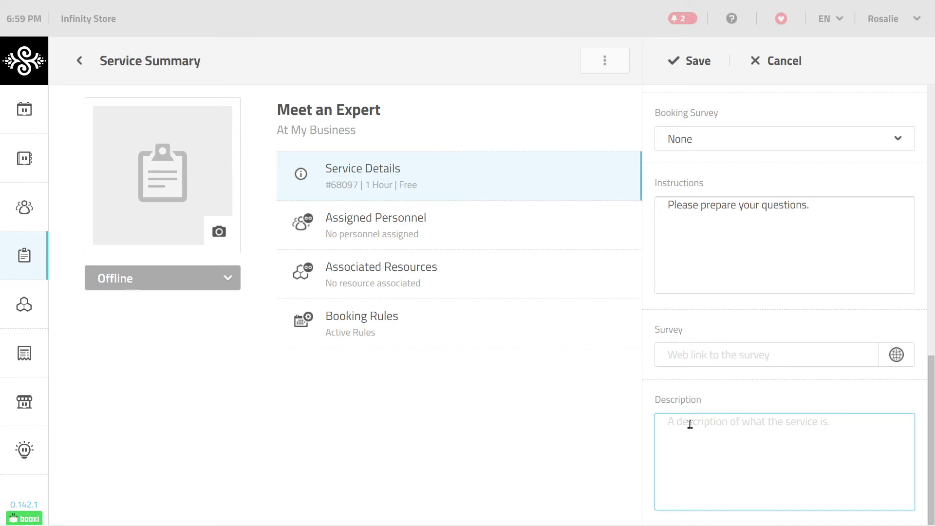
type("One")
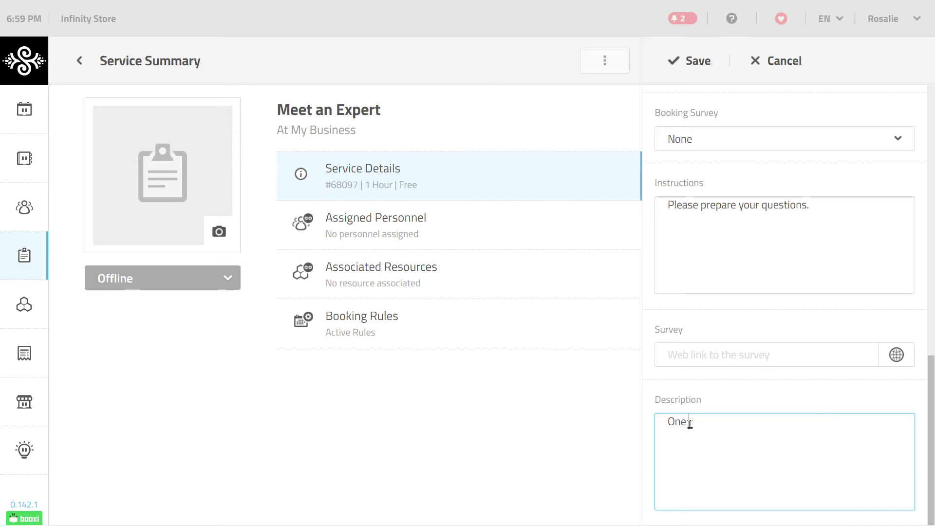
type(" on one appointment.")
left_click(699, 65)
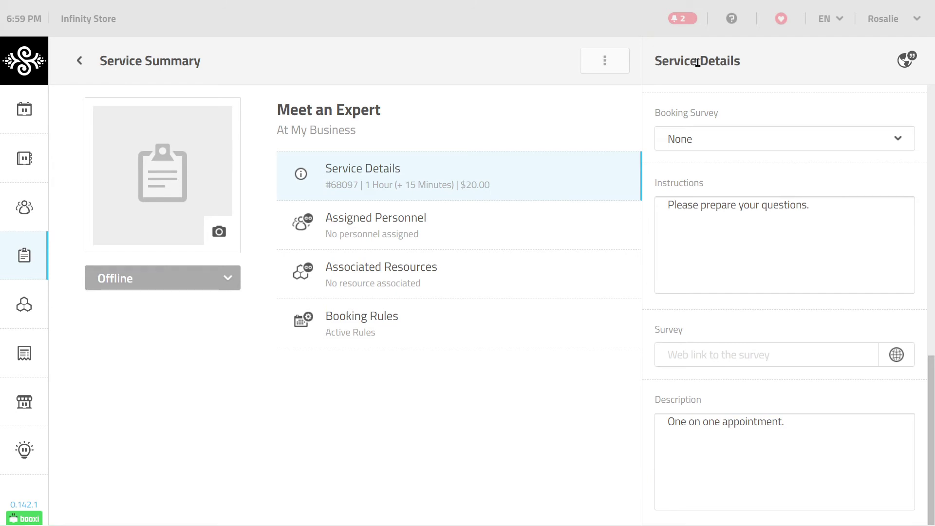
- Assign the two online personnel other than the account owner to the Meet an Expert service and save the assignment
left_click(485, 217)
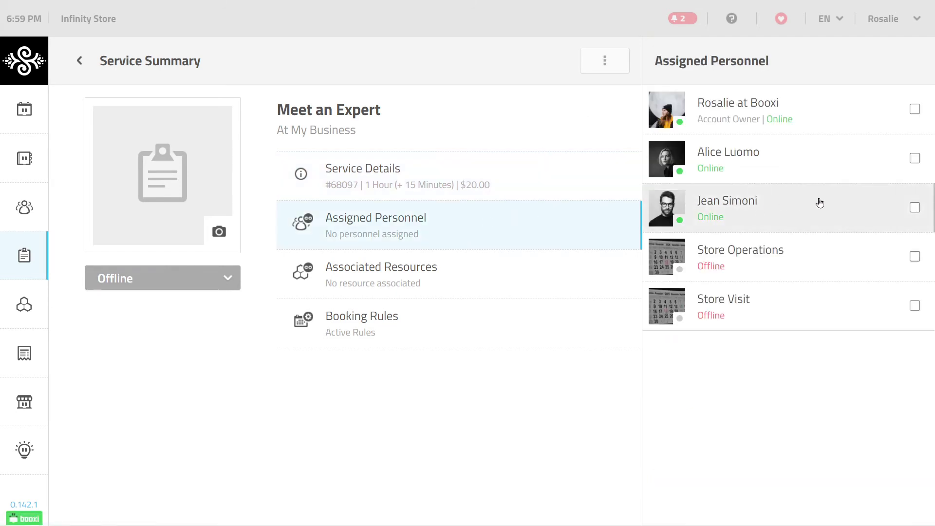
left_click(915, 209)
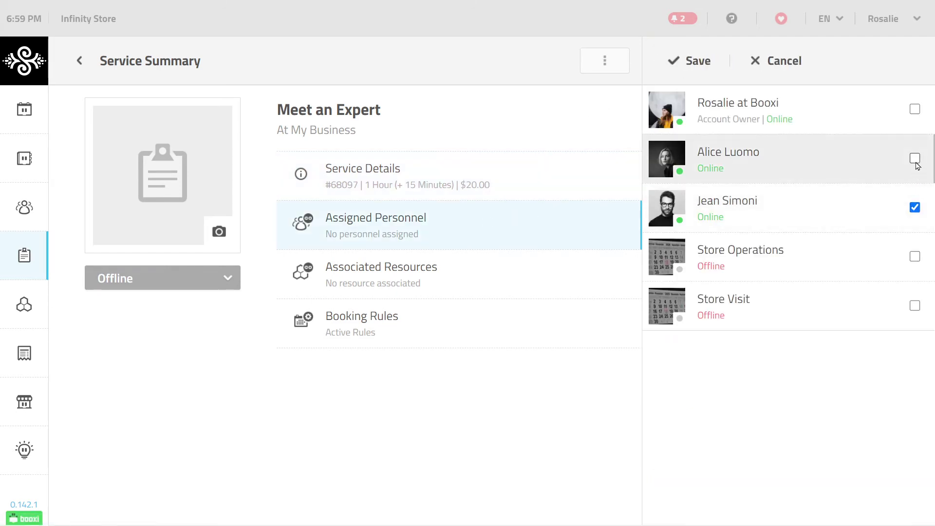
left_click(915, 159)
left_click(698, 61)
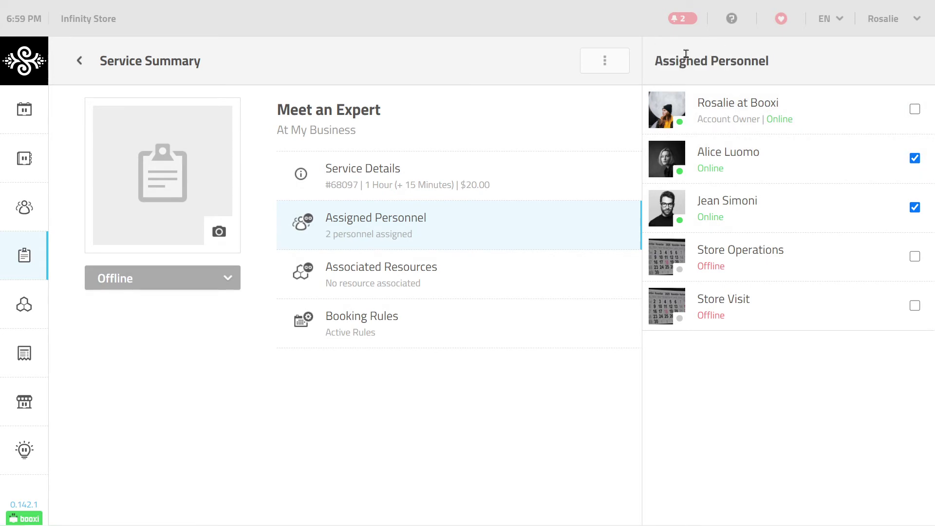
- Associate the Room Number 1 resource with the service and save the association
left_click(518, 282)
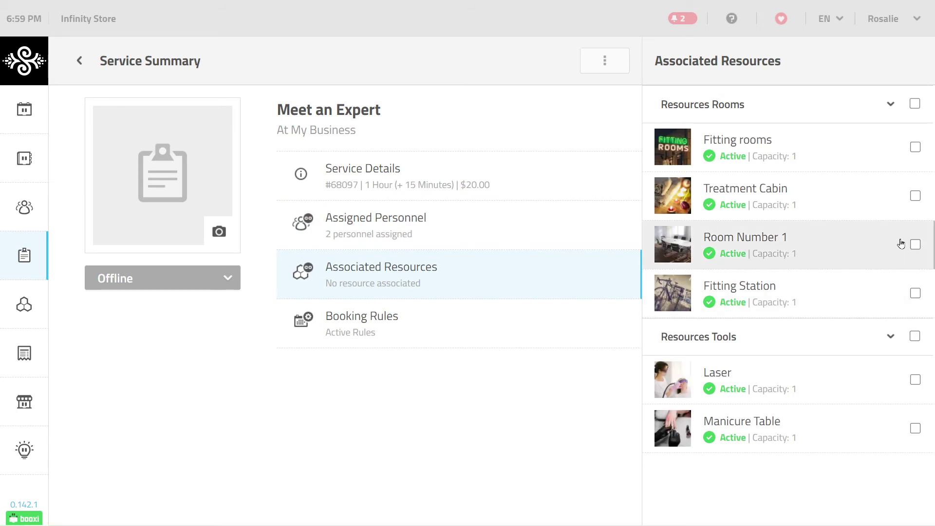
left_click(915, 244)
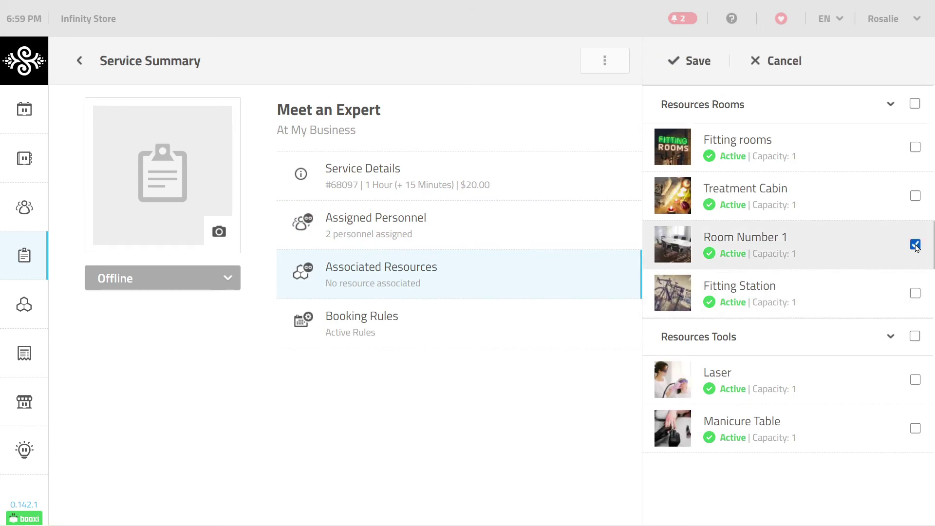
left_click(698, 64)
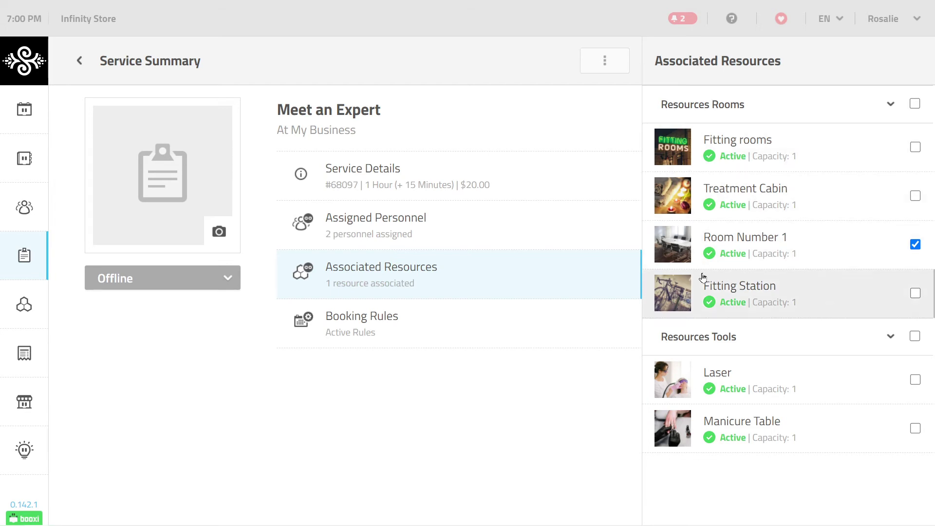
- Open the service's booking rules and keep Enable Online Booking and Show Availability Online switched on
left_click(585, 324)
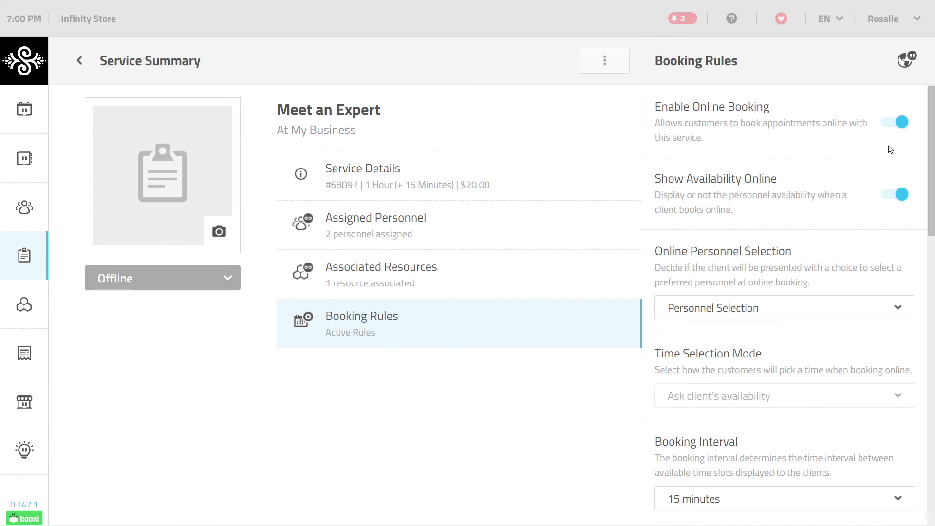
left_click(896, 124)
left_click(895, 127)
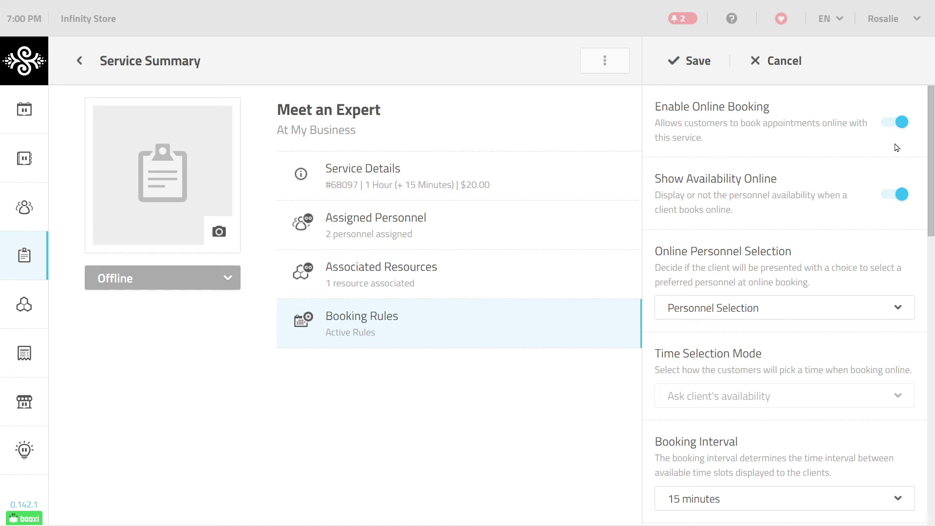
left_click(894, 198)
left_click(894, 197)
- Set Online Personnel Selection to No Preference + Personnel Selection and Time Selection Mode to Display time slot with automatic dispatch
scroll(848, 246, "down", 1)
scroll(848, 246, "down", 1)
left_click(838, 227)
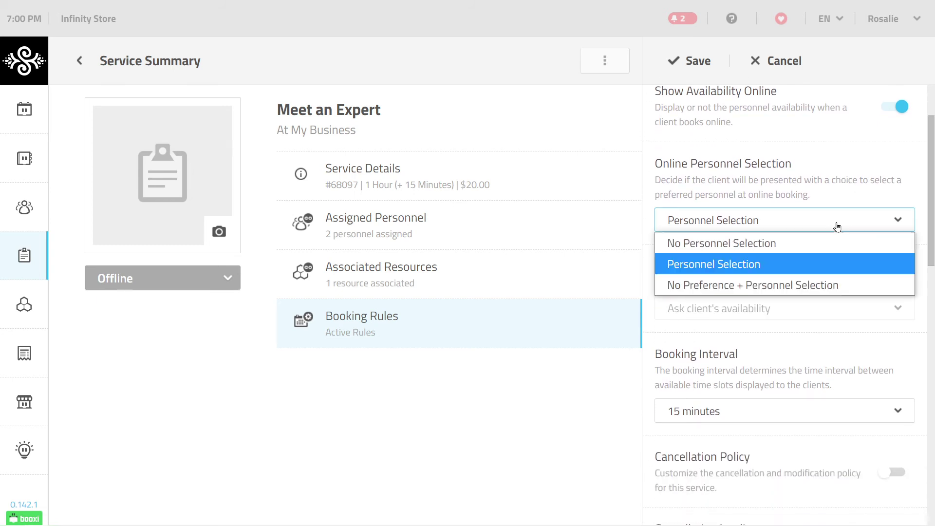
left_click(834, 285)
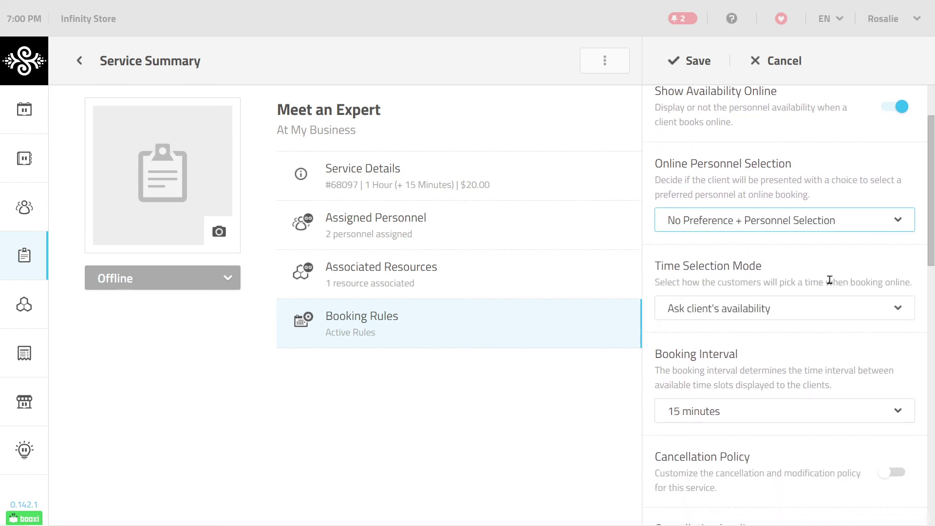
left_click(831, 309)
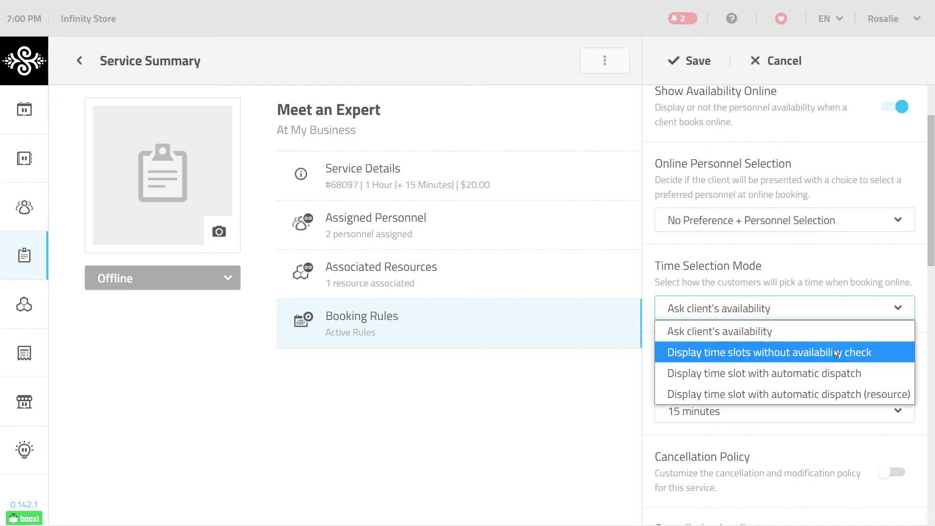
left_click(835, 373)
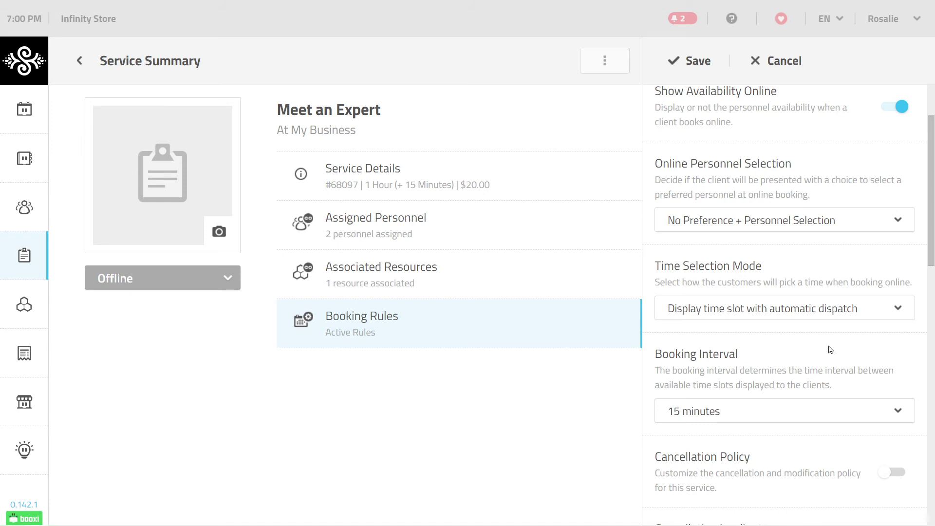
- Set the service's Booking Interval to 1 hour 15 minutes
scroll(831, 350, "down", 3)
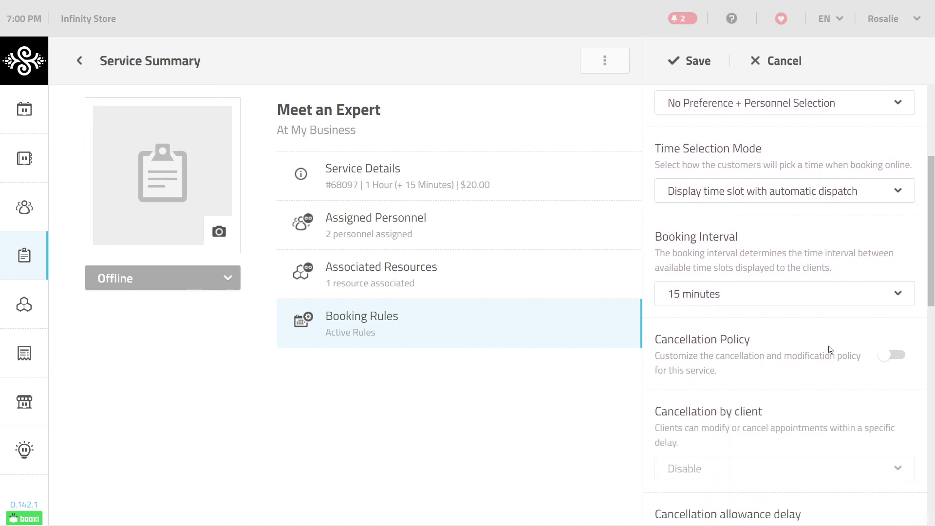
scroll(831, 350, "down", 1)
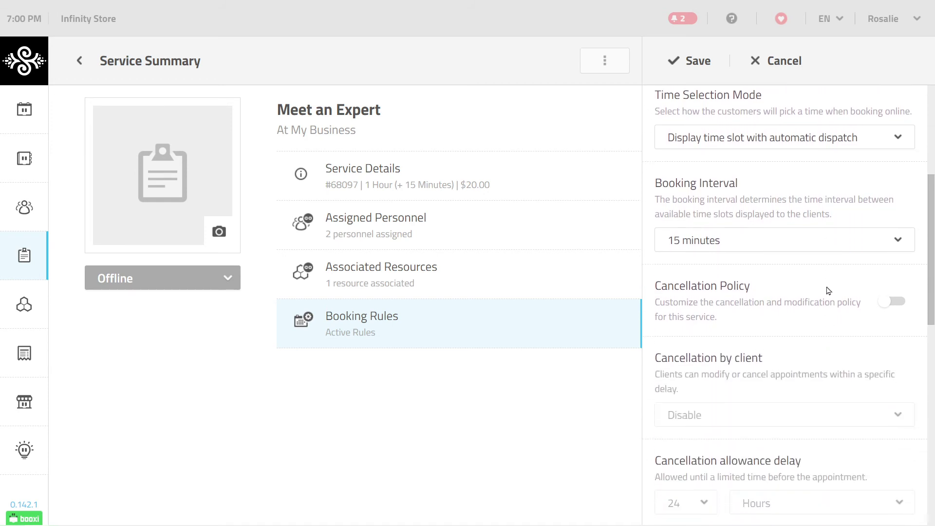
left_click(827, 244)
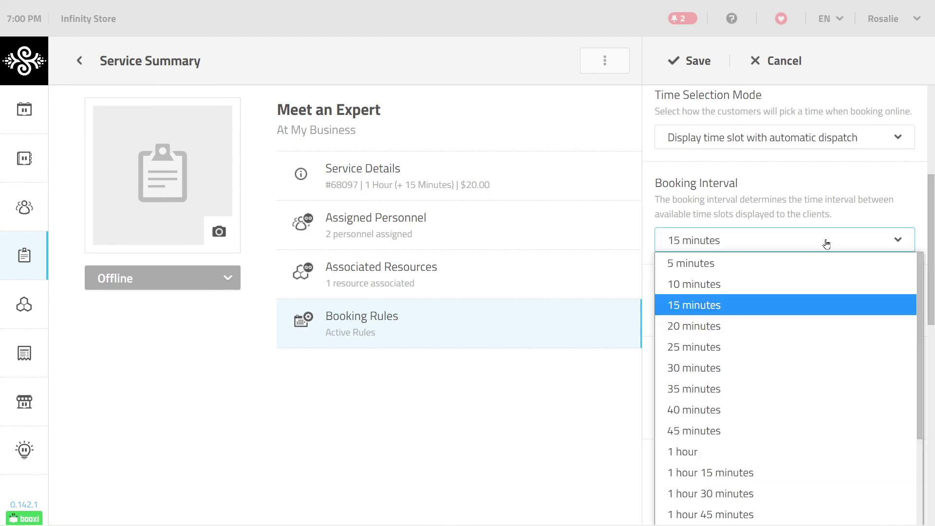
left_click(789, 470)
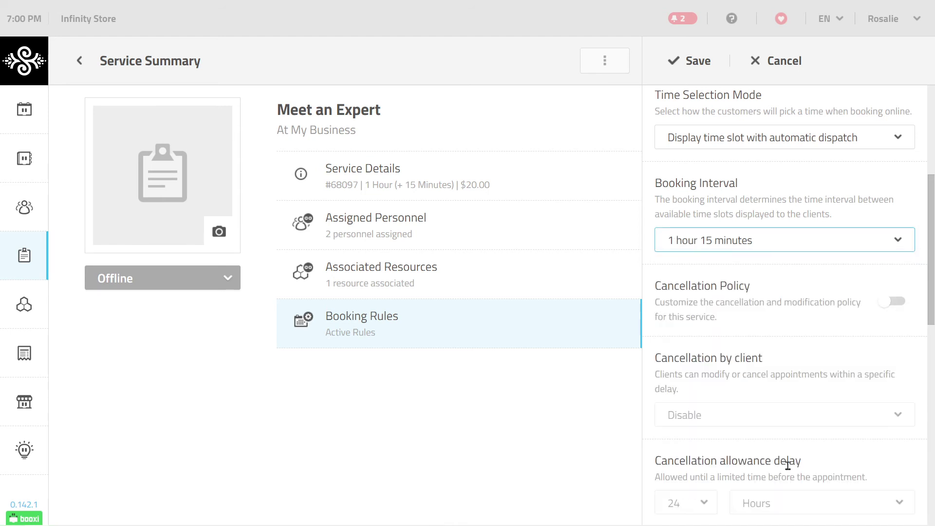
left_click(797, 319)
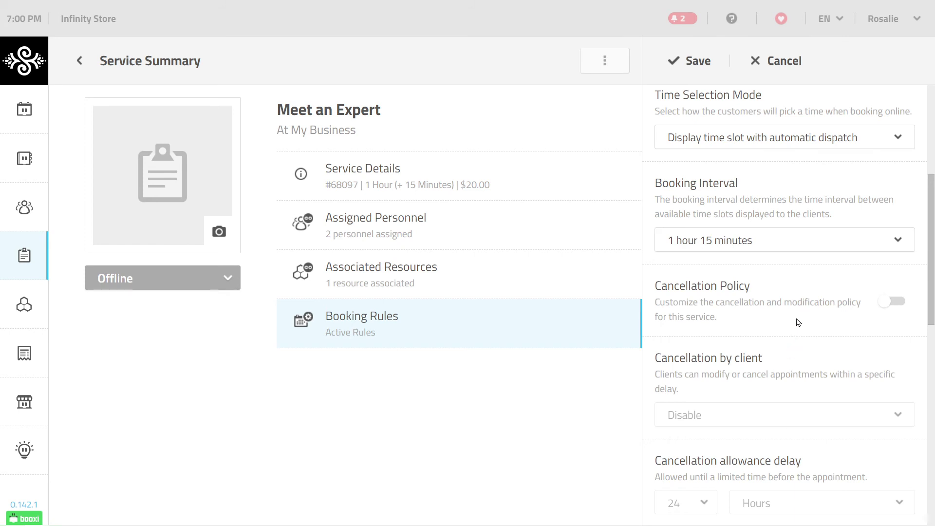
- Examine the cancellation policy, custom policy text and booking time limit rules, leaving each of them switched off
scroll(798, 322, "down", 2)
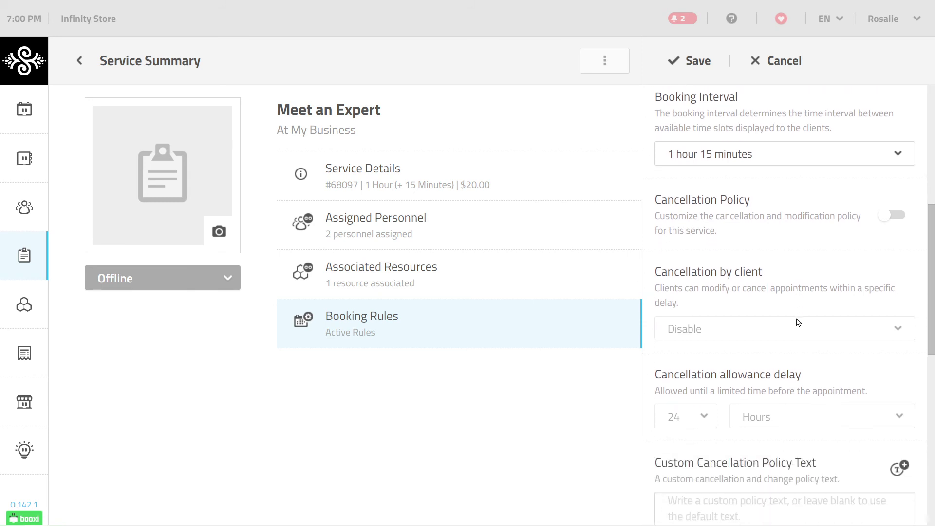
left_click(895, 217)
left_click(896, 217)
scroll(797, 267, "down", 2)
scroll(797, 267, "down", 4)
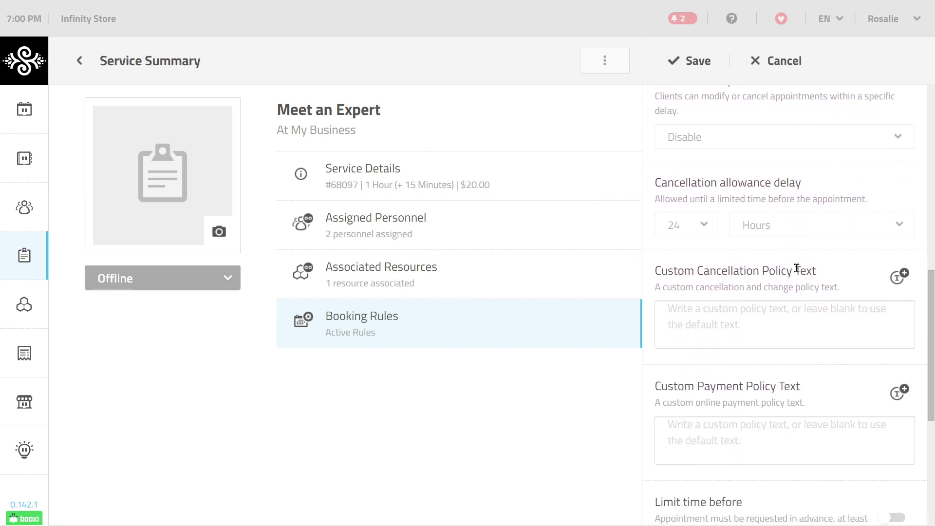
scroll(797, 267, "down", 2)
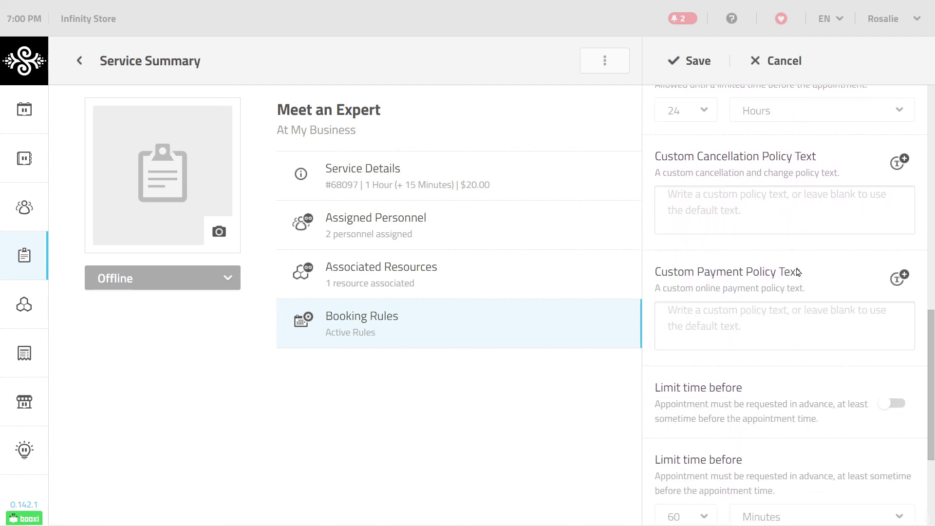
scroll(797, 268, "down", 3)
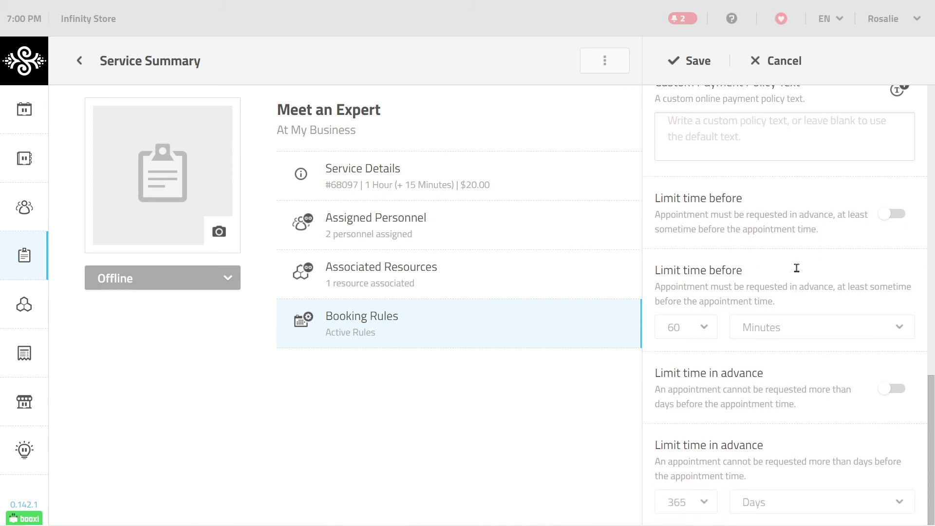
left_click(895, 214)
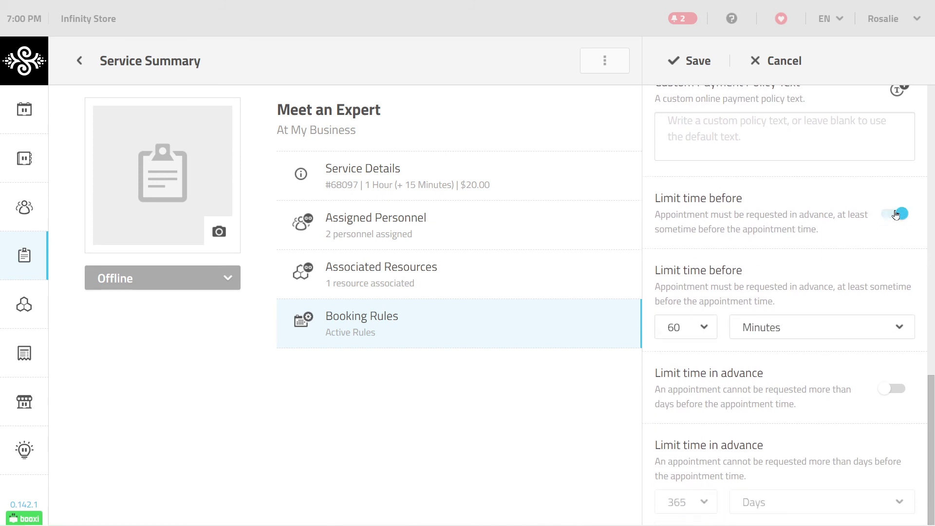
left_click(895, 215)
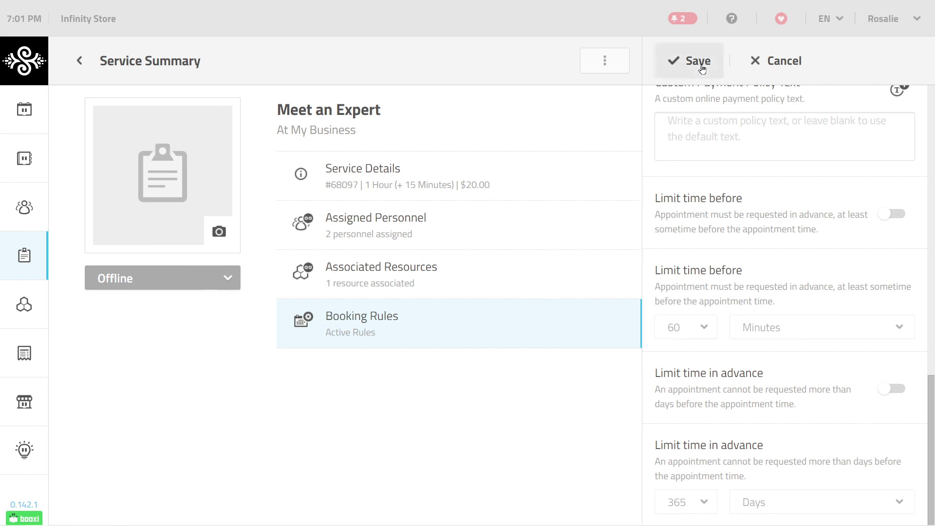
- Save the booking rules and set the service's status to Available online
left_click(702, 69)
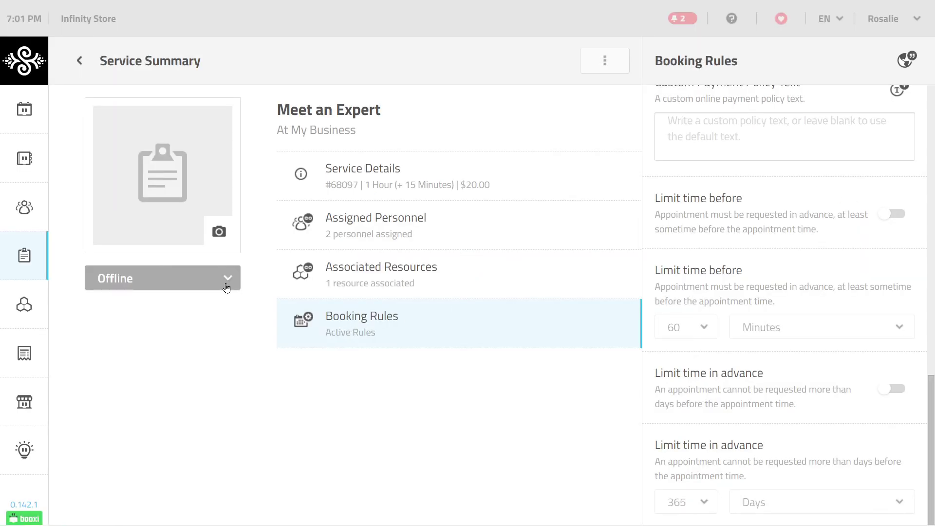
left_click(226, 288)
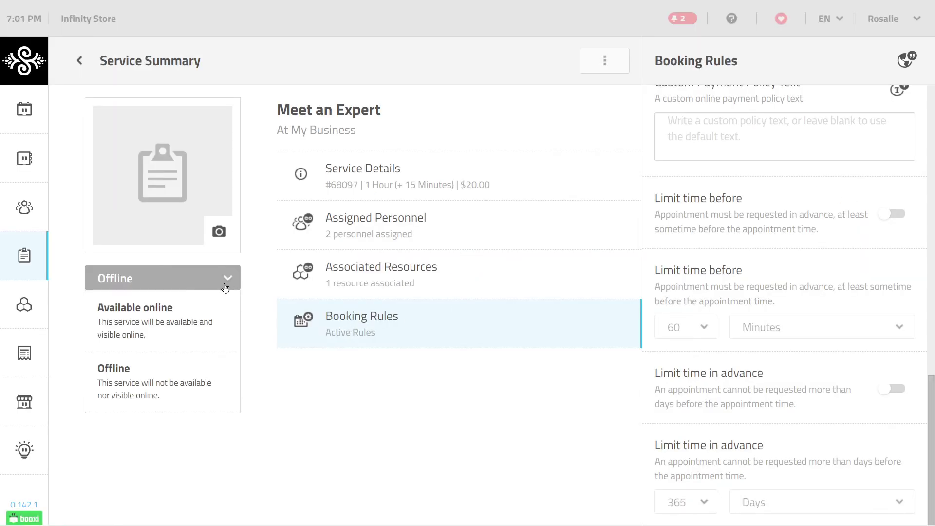
left_click(218, 324)
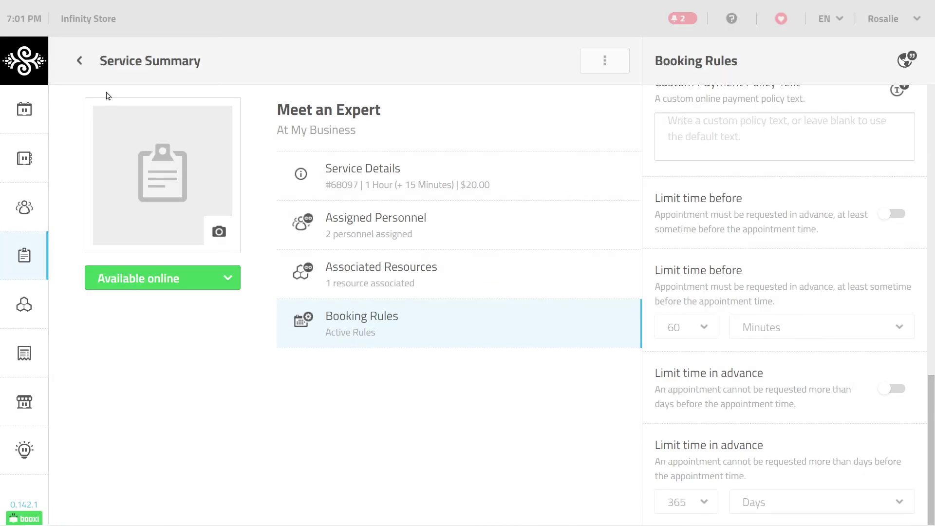
- Return to the services list and view the options for reordering services and categories
left_click(80, 60)
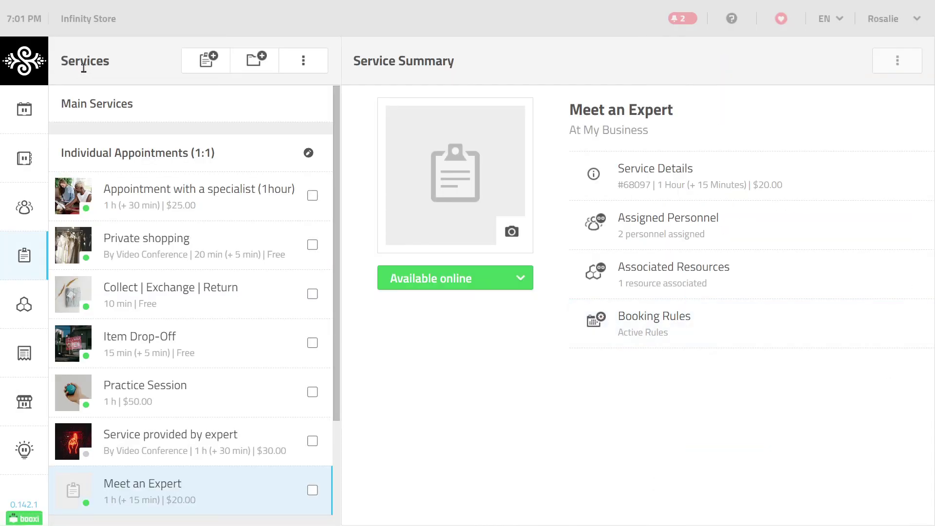
left_click(307, 63)
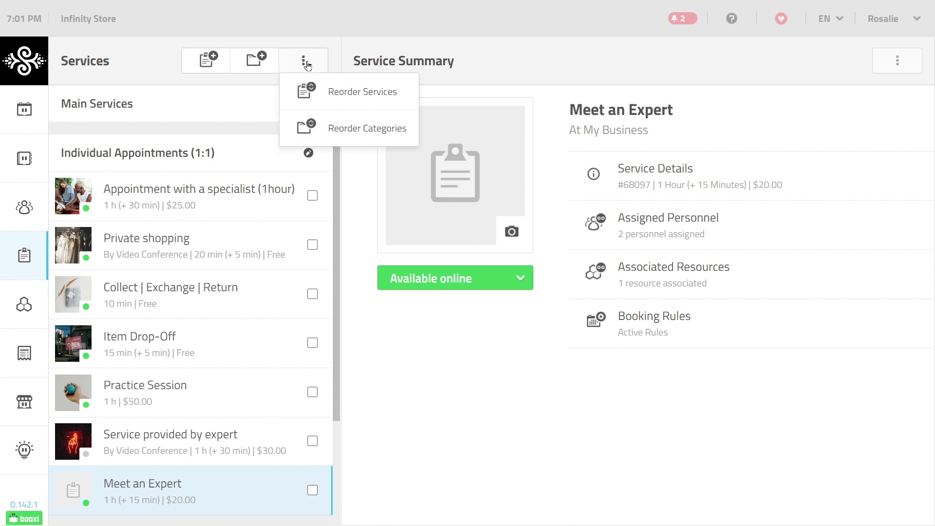
left_click(334, 54)
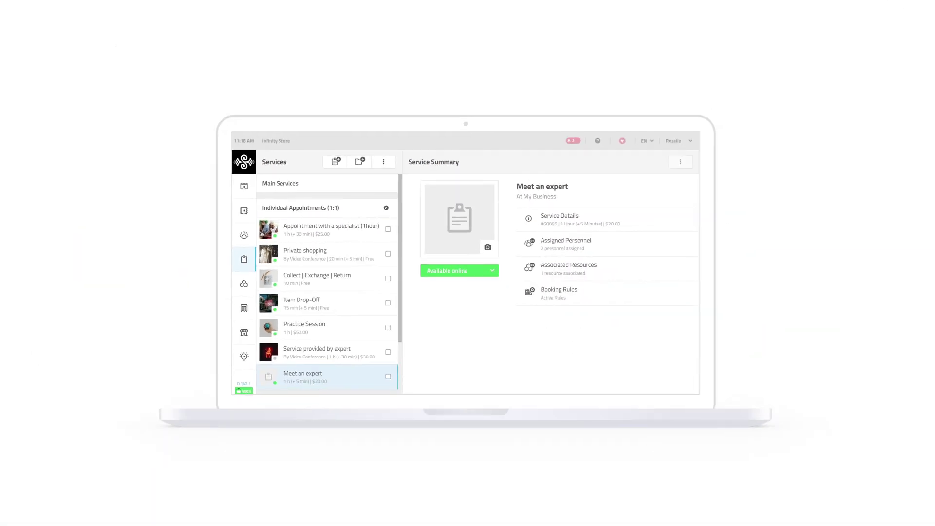